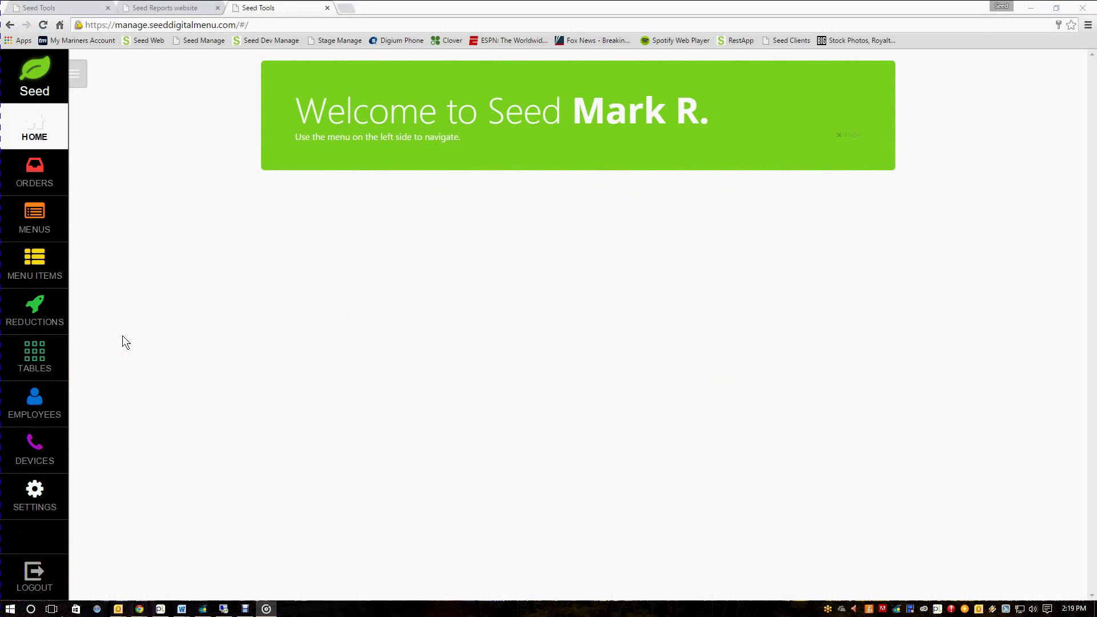
Step: Open the table layout designer from the TABLES entry in the left sidebar
click(41, 355)
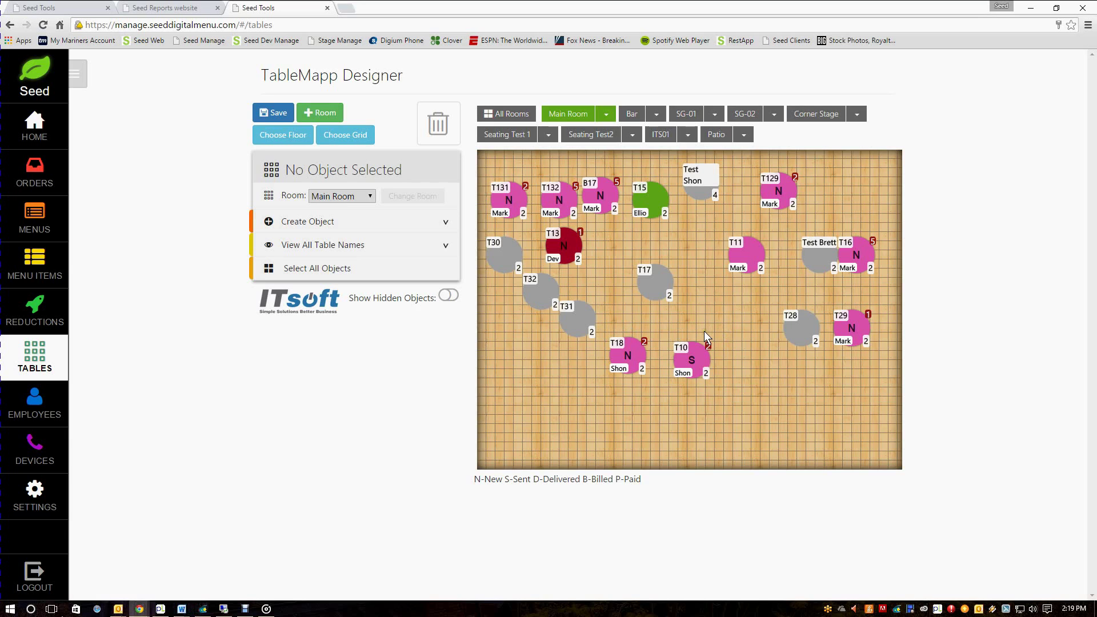
Step: Add a new room named 'Patio' with + Room and Create Room
click(331, 112)
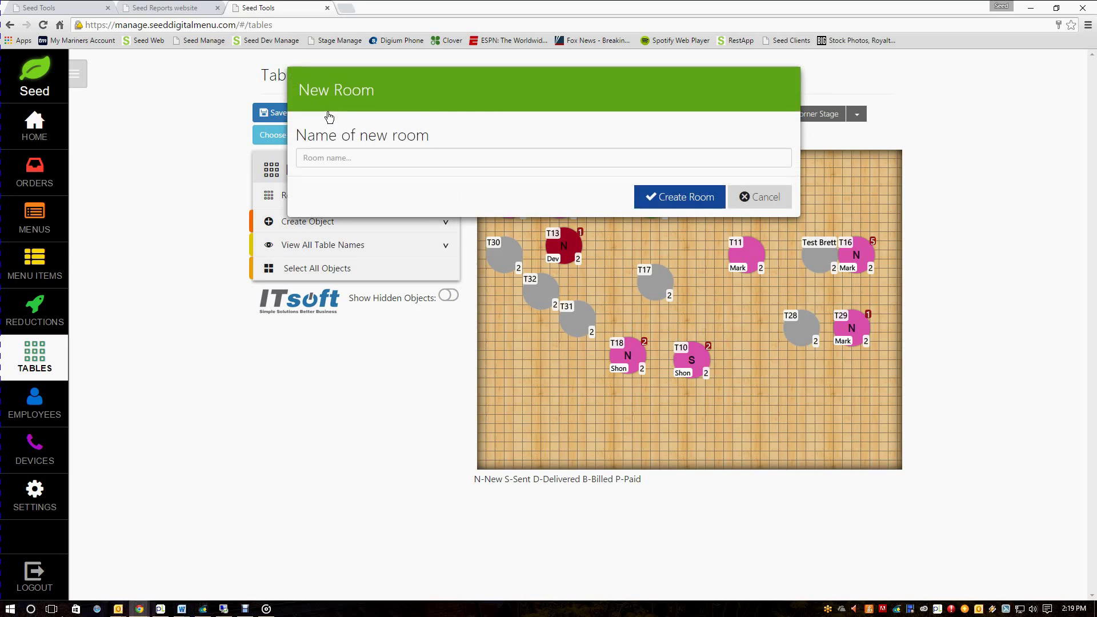
click(521, 153)
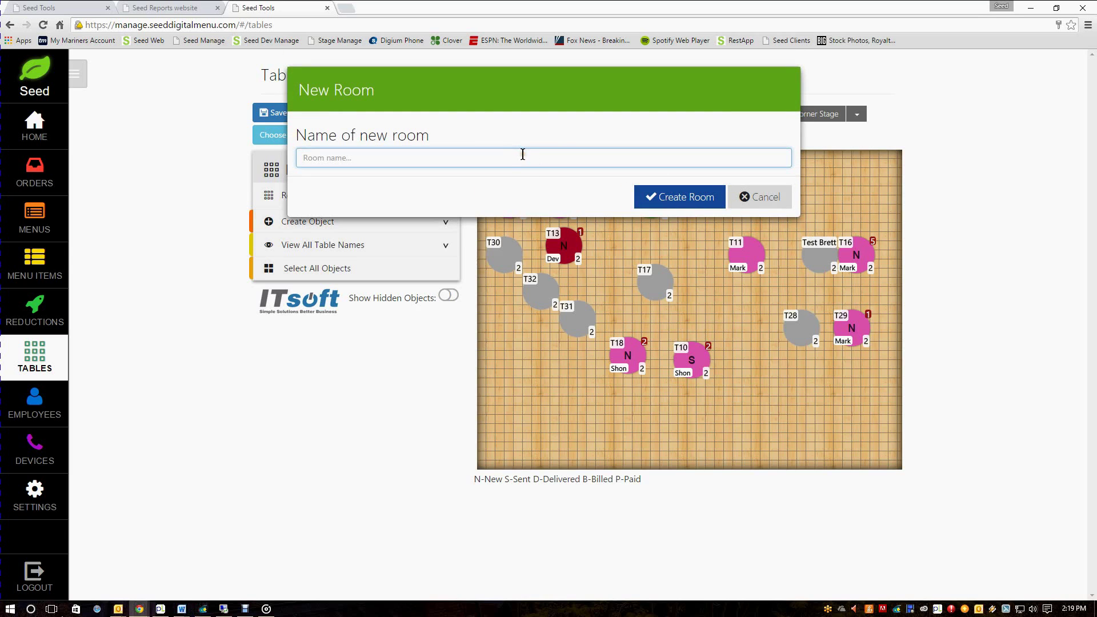
text(Patio)
click(666, 198)
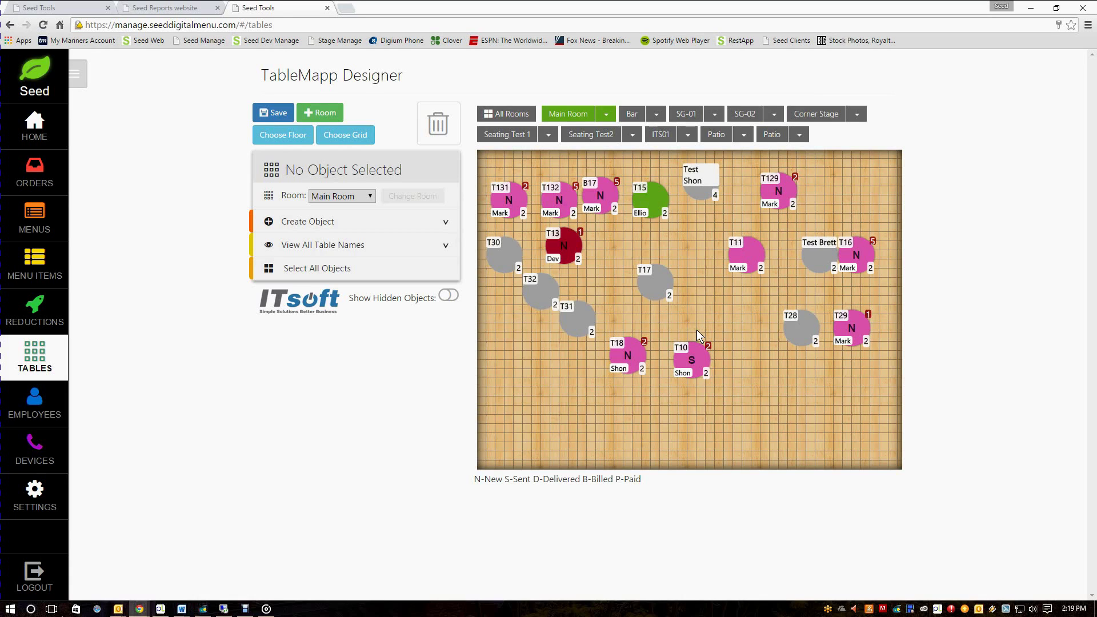
Step: Select tables T17, T28 and T31 and move them into the Patio room
drag(697, 330, 506, 269)
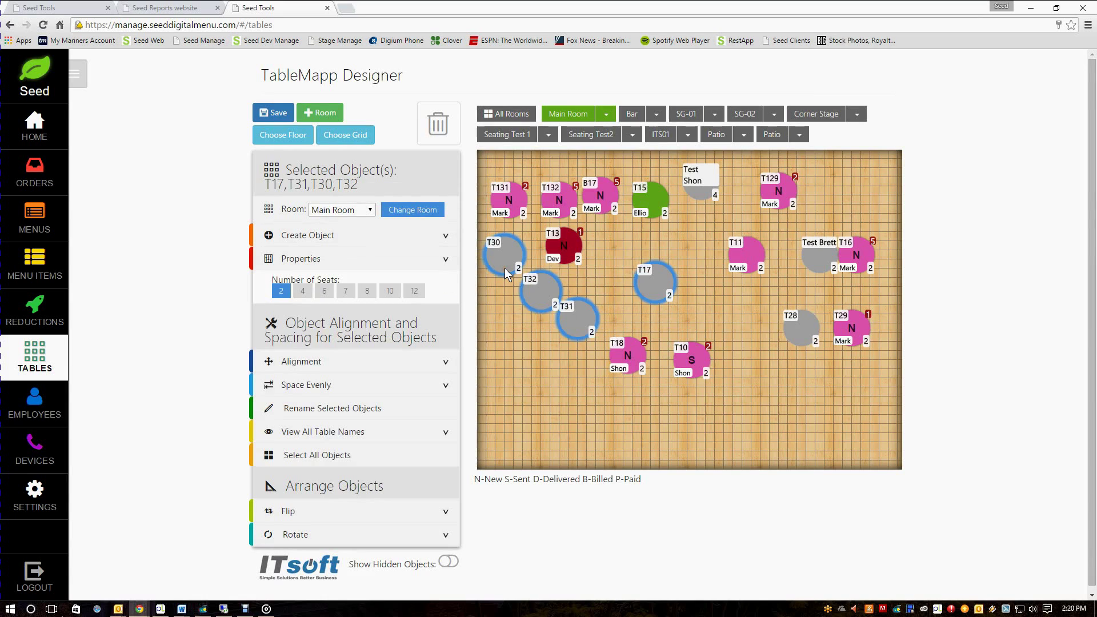
click(627, 304)
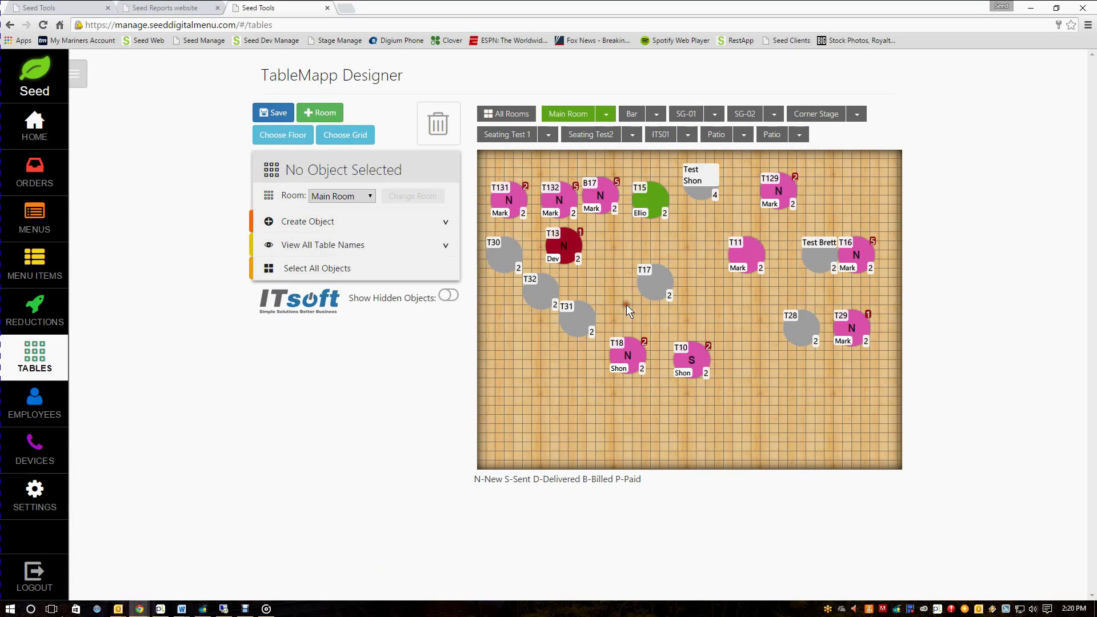
click(657, 286)
shift+click(791, 321)
shift+click(580, 314)
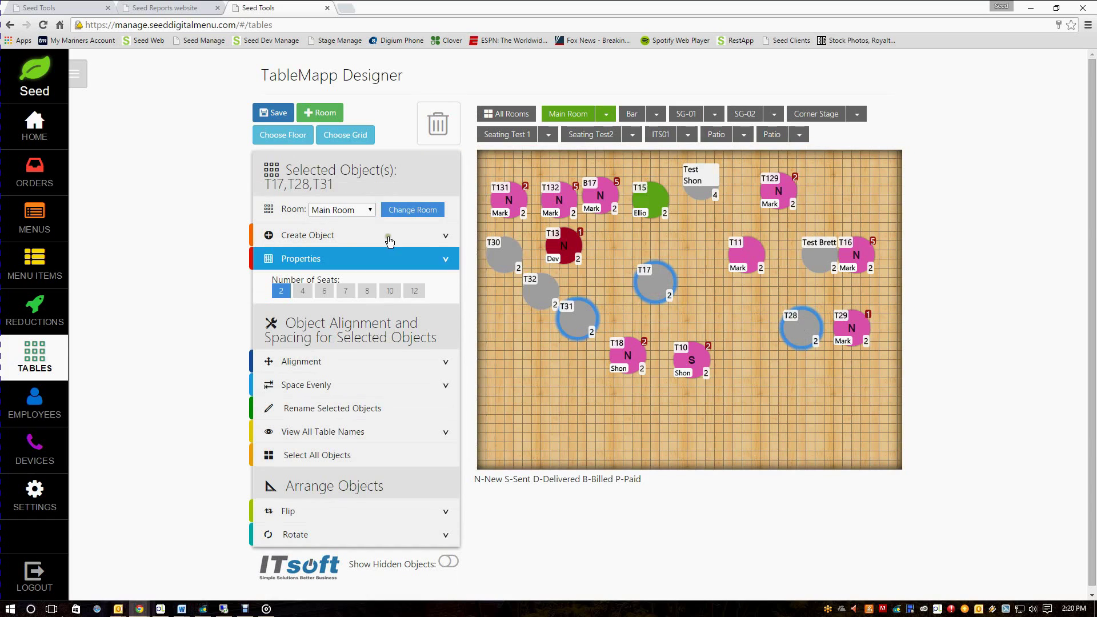
click(342, 216)
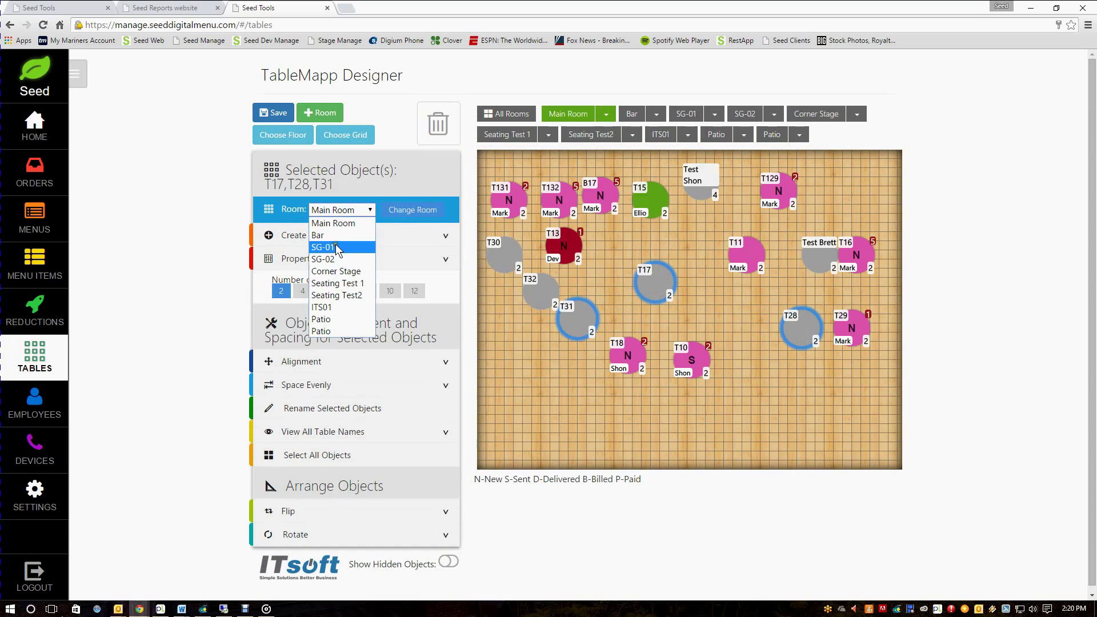
click(327, 317)
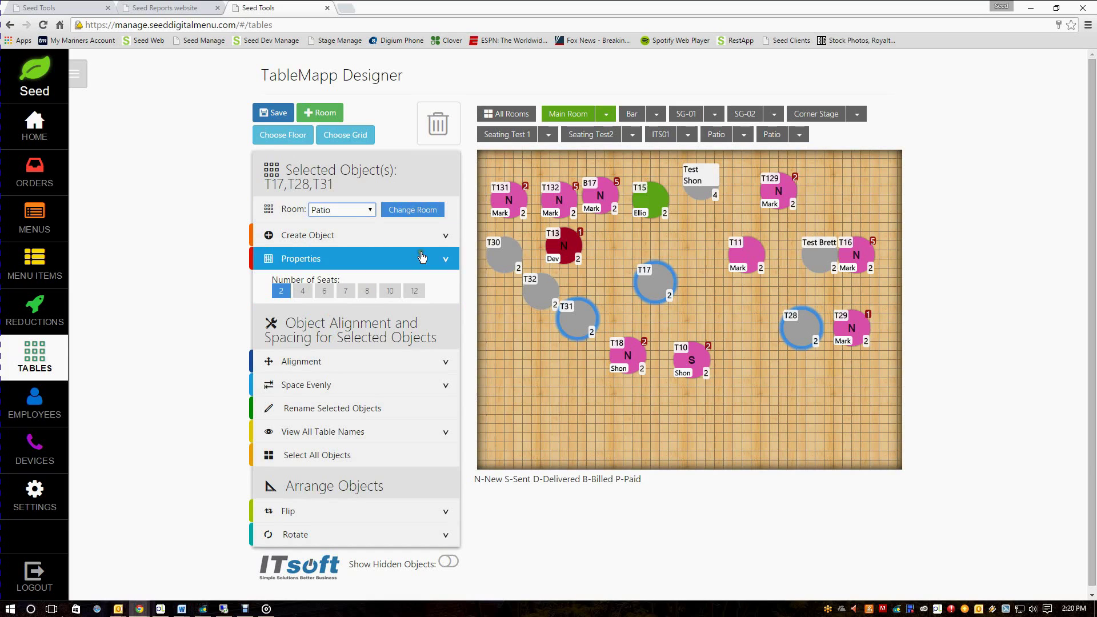
click(421, 214)
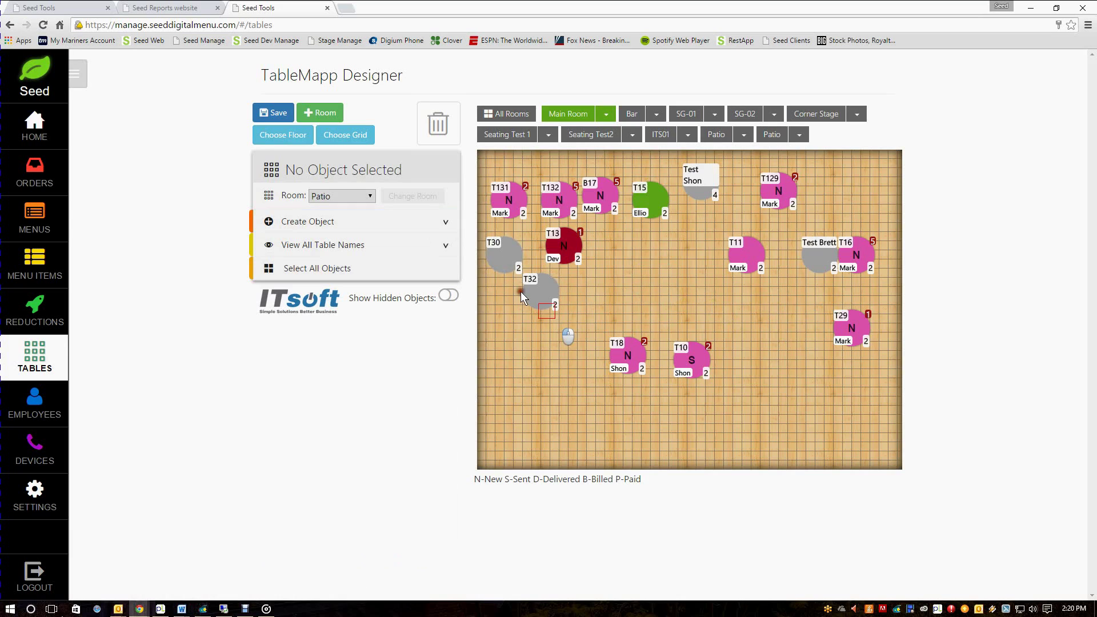
Step: Select table T32 on the Main Room map and delete it
drag(520, 294, 433, 117)
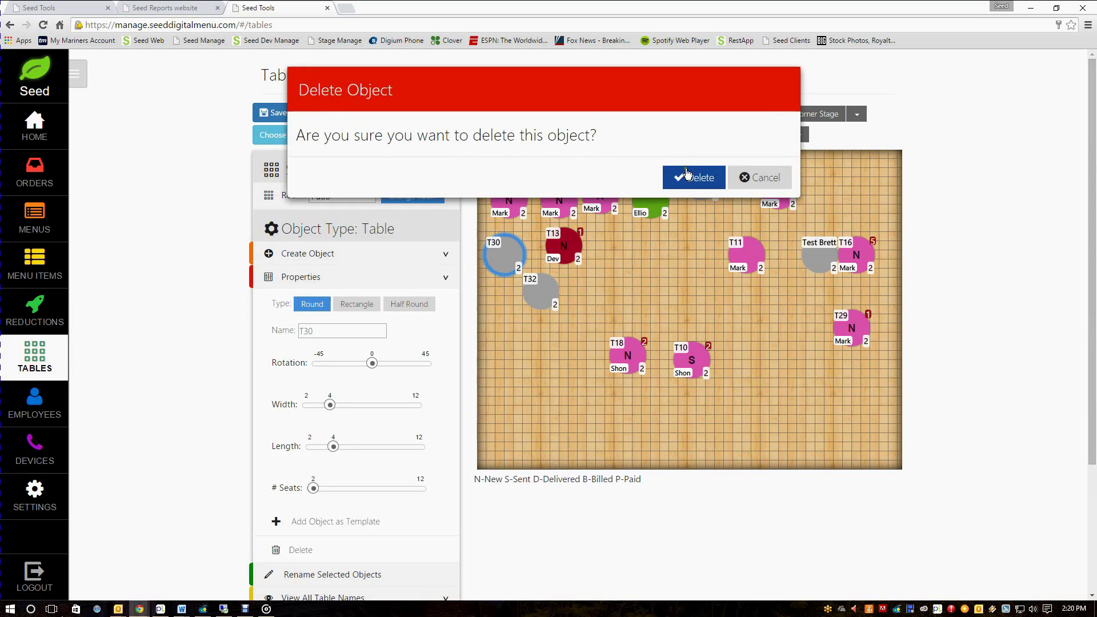
click(692, 178)
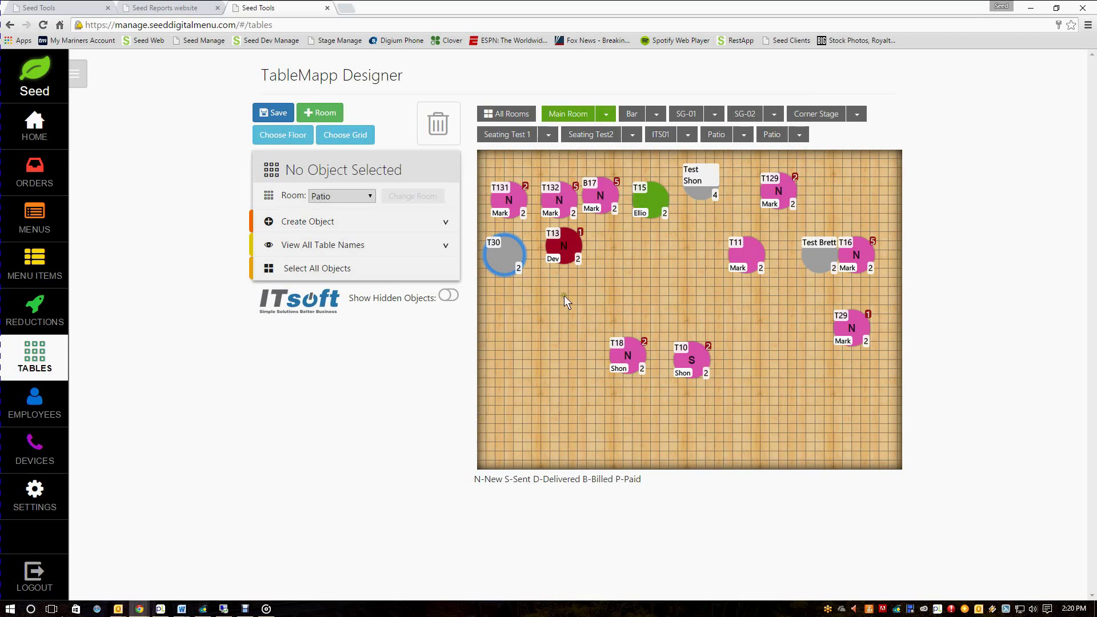
Step: In the empty Patio room, place four square two-seat tables, T63 to T66, in a row
click(775, 139)
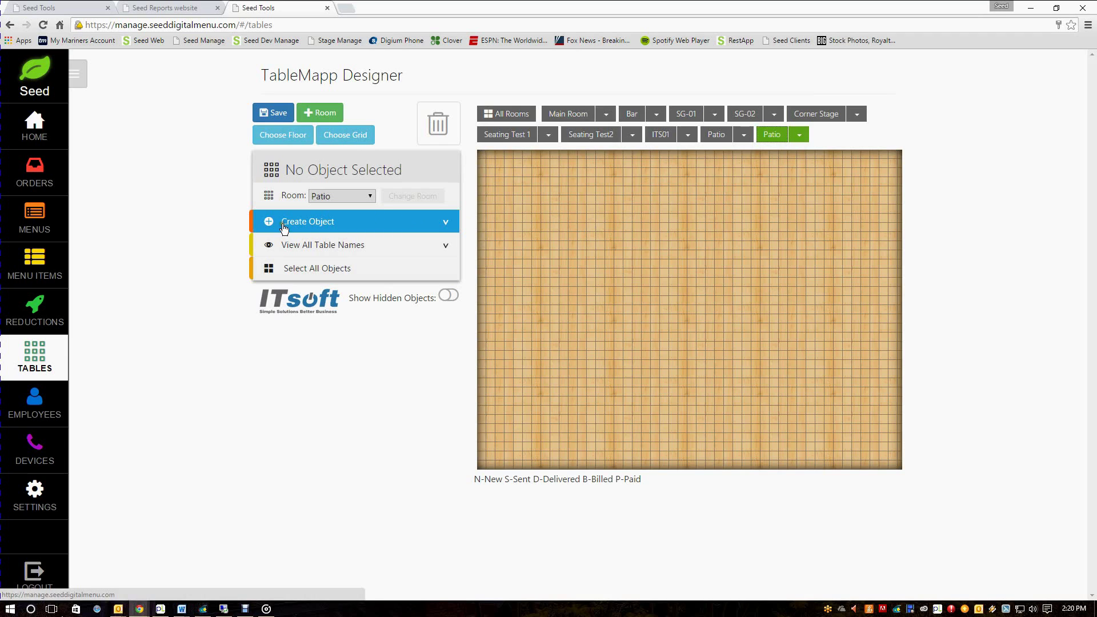
click(317, 223)
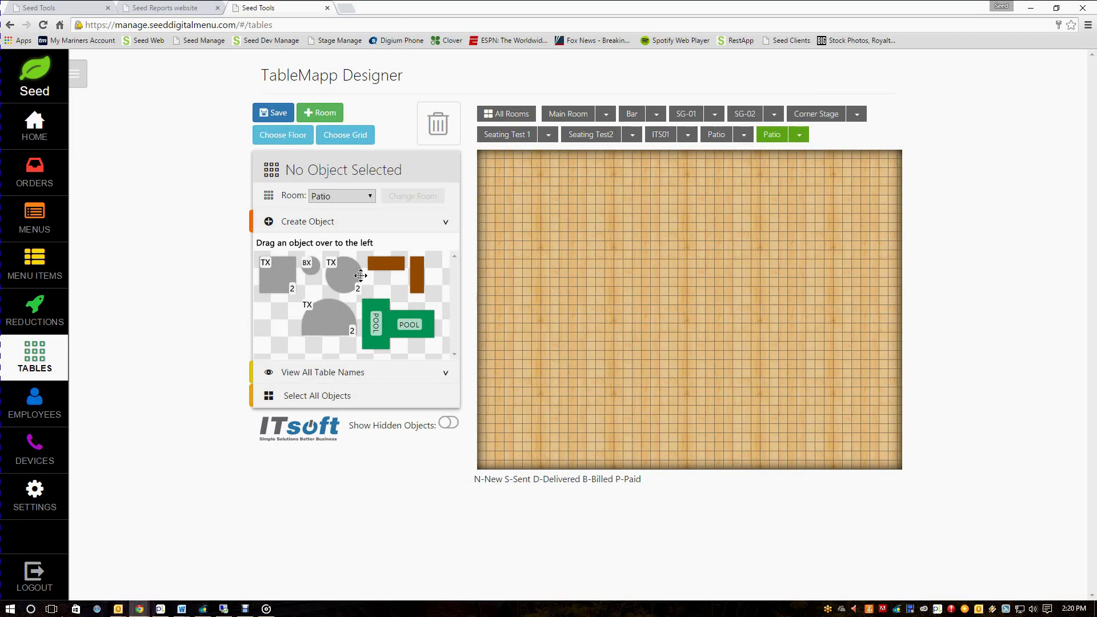
drag(280, 276, 542, 245)
drag(287, 295, 629, 269)
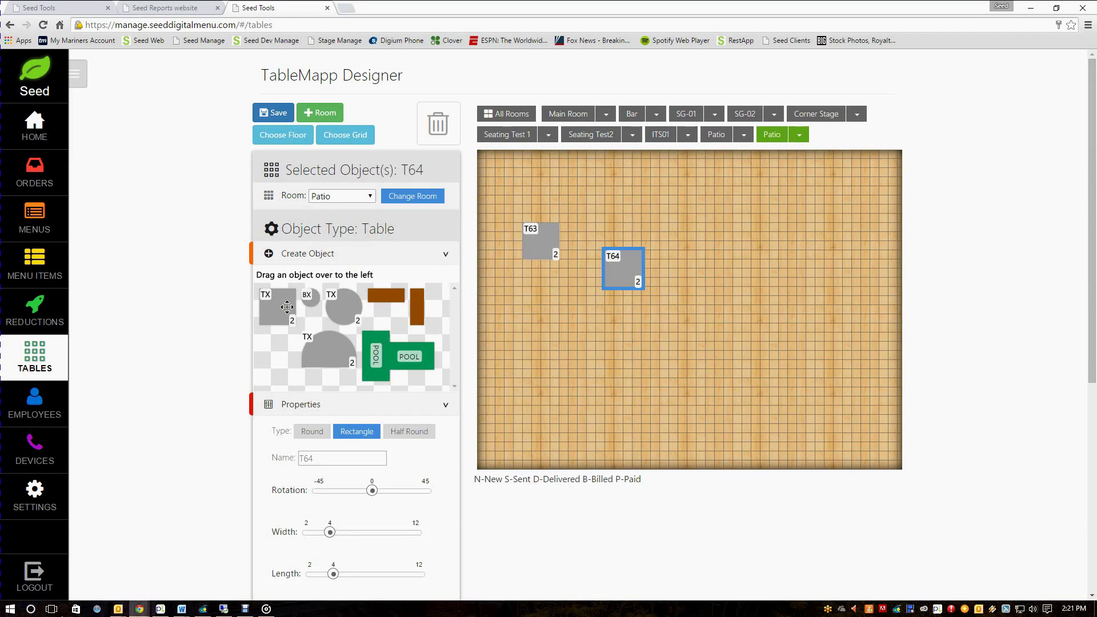
drag(287, 307, 708, 244)
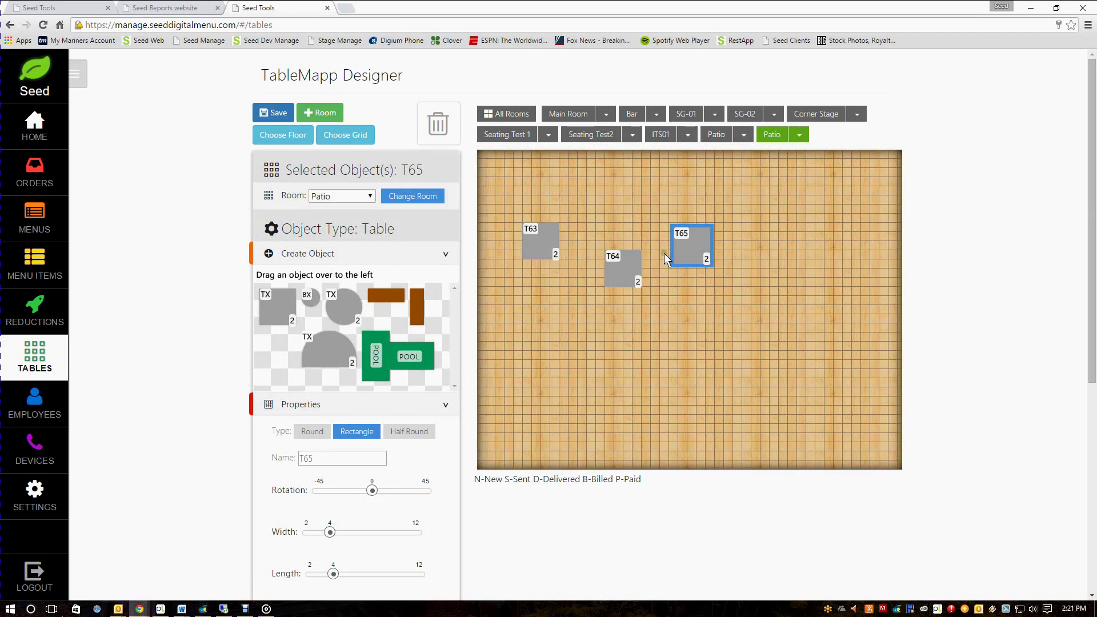
drag(282, 307, 748, 271)
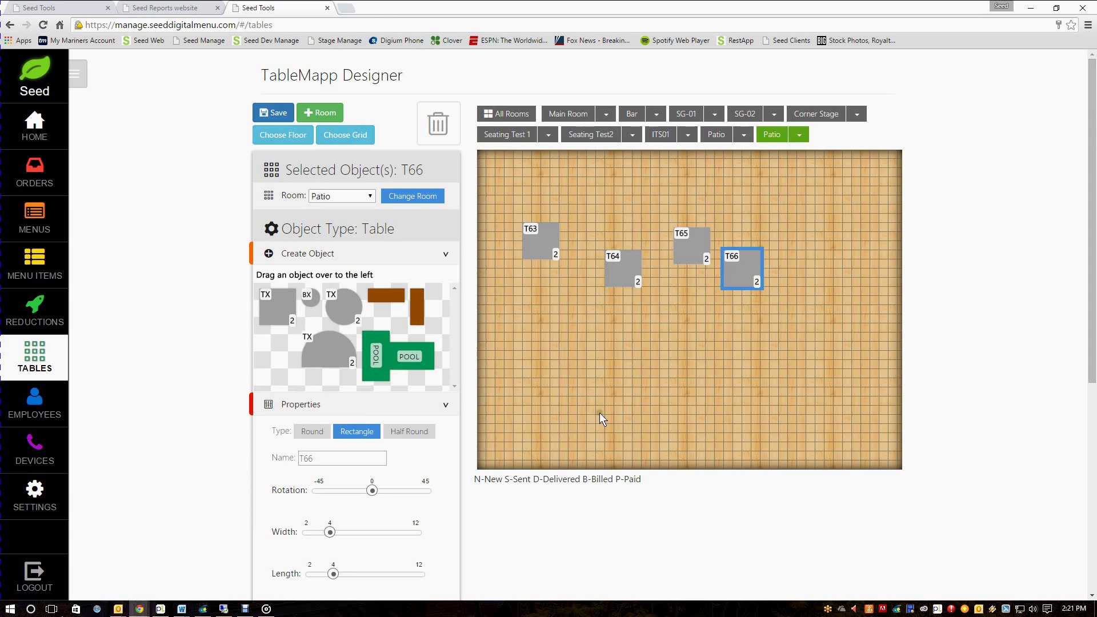
scroll(401, 446, down, 1)
Step: Select table T64 and change its shape to round
click(630, 271)
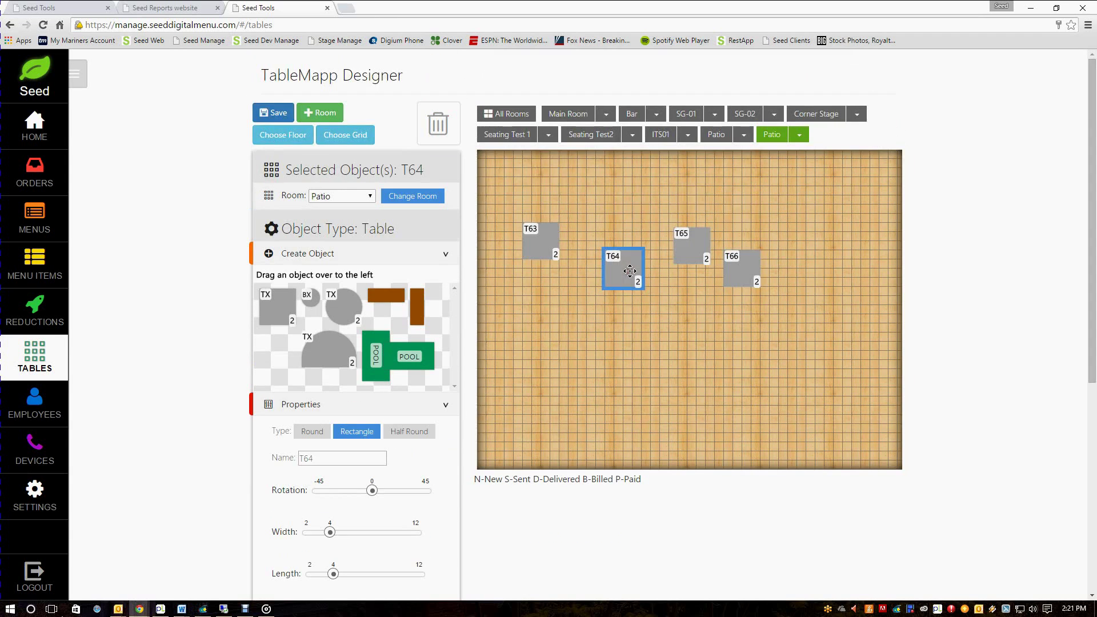
click(314, 432)
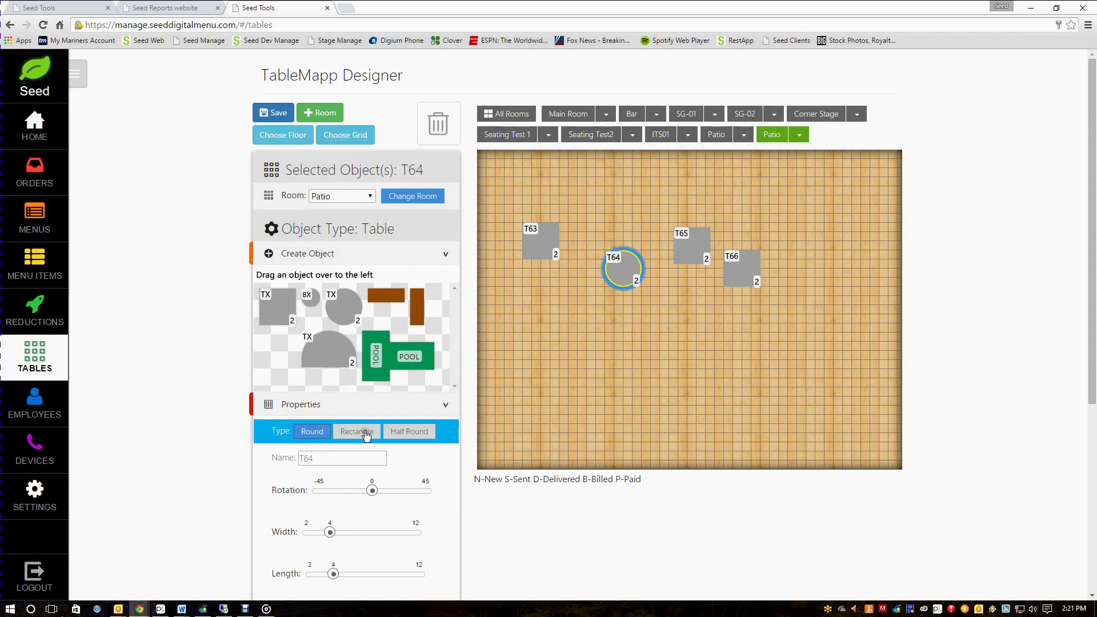
click(404, 432)
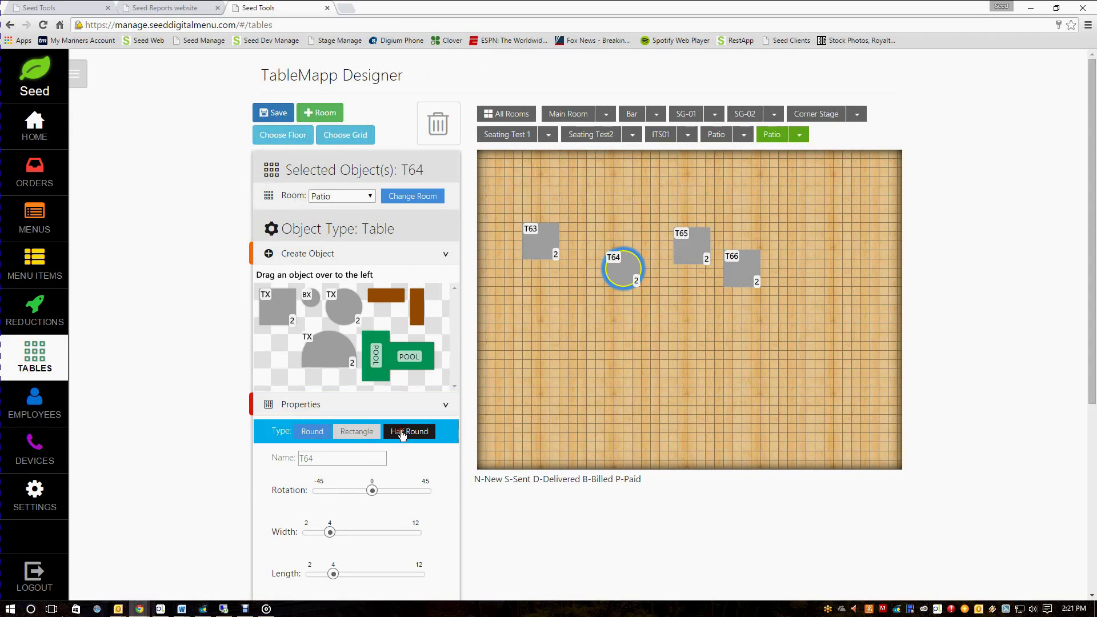
click(319, 433)
click(354, 434)
click(314, 433)
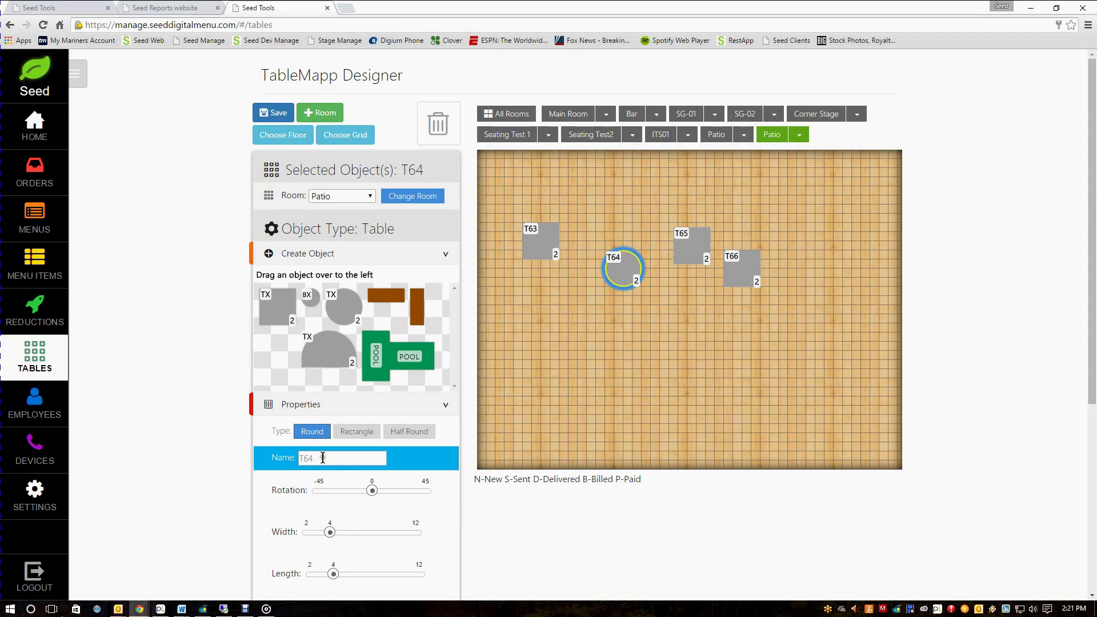
Step: Rename the table to 'Table 64' and rotate it slightly clockwise
drag(329, 459, 303, 456)
text(Table 64)
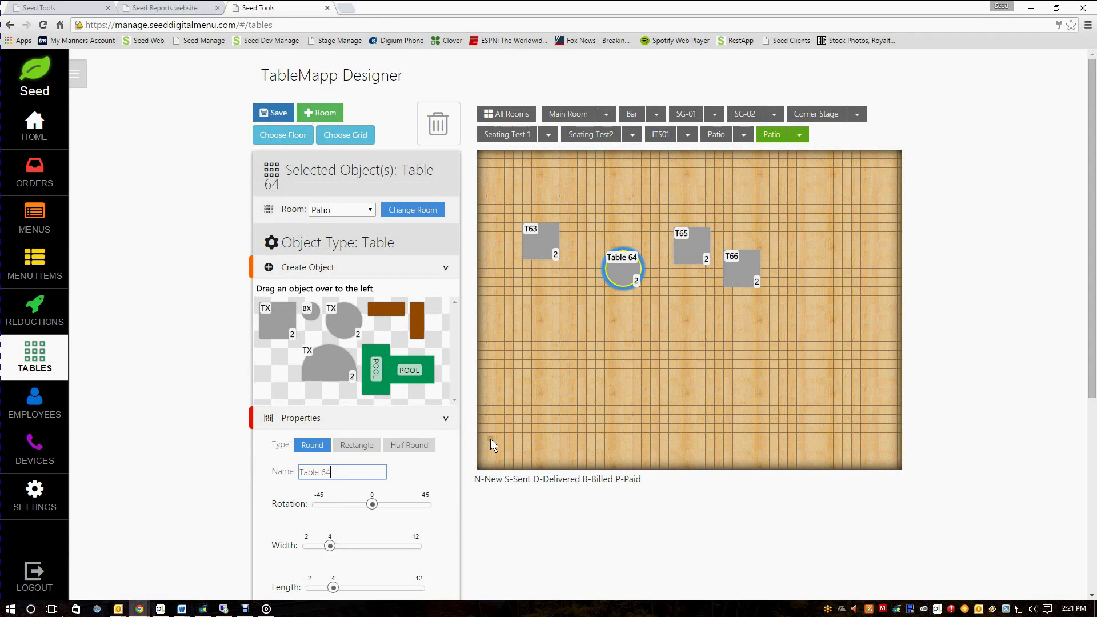
mouse_move(372, 506)
mouse_down()
mouse_move(332, 507)
mouse_move(393, 508)
mouse_move(408, 520)
mouse_move(387, 519)
mouse_up()
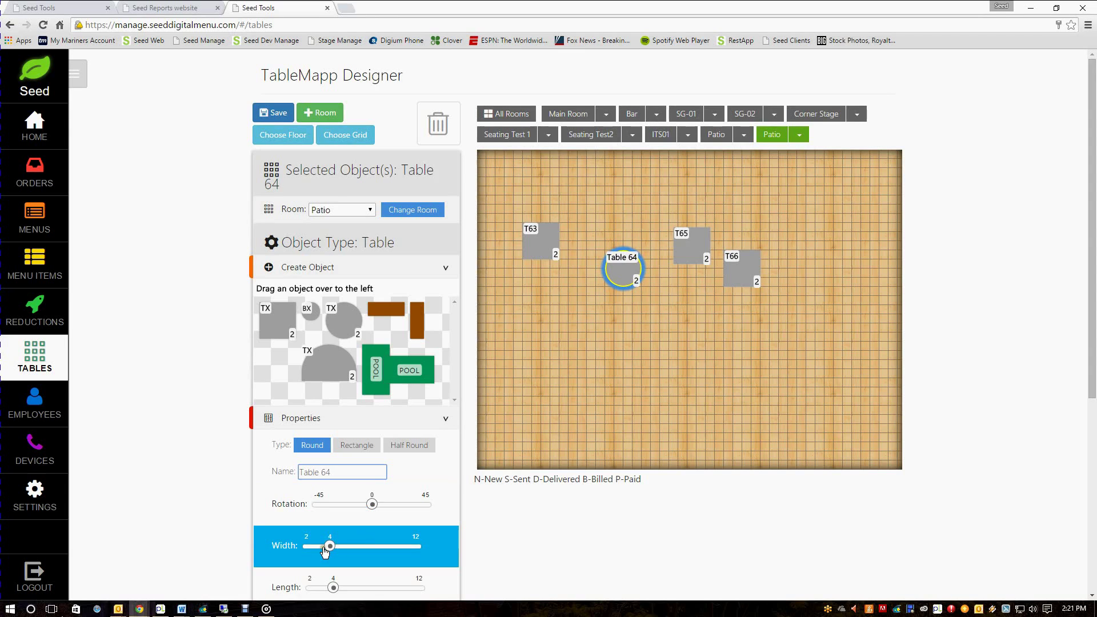
Step: Enlarge Table 64 into a bigger circle and raise its seats to 5
scroll(330, 548, down, 1)
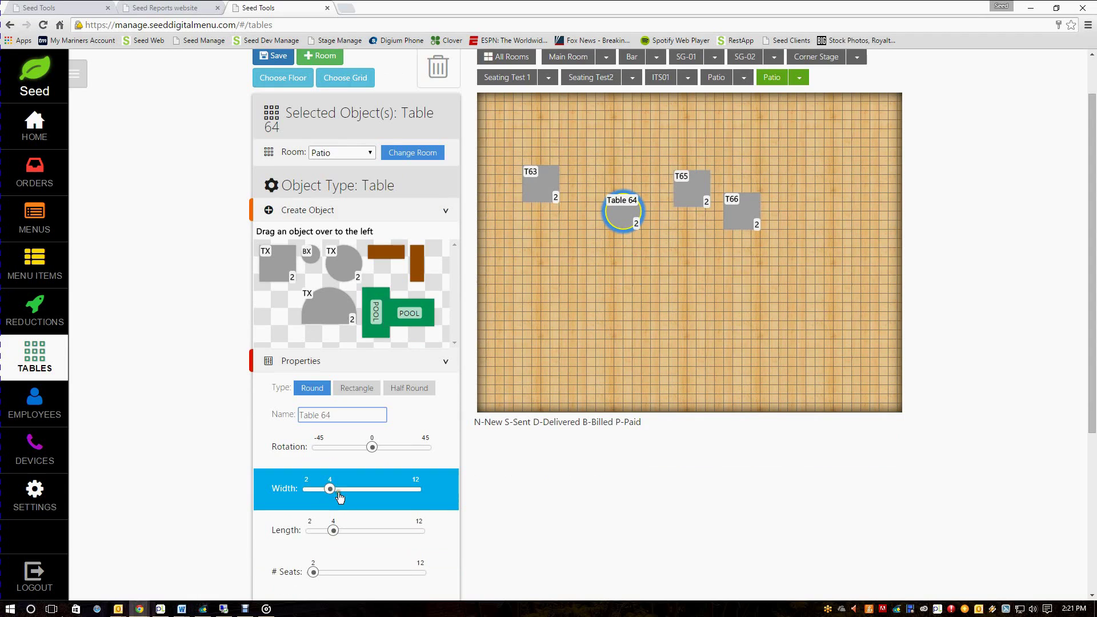
mouse_move(333, 493)
mouse_down()
mouse_move(381, 491)
mouse_move(352, 490)
mouse_up()
drag(336, 532, 355, 532)
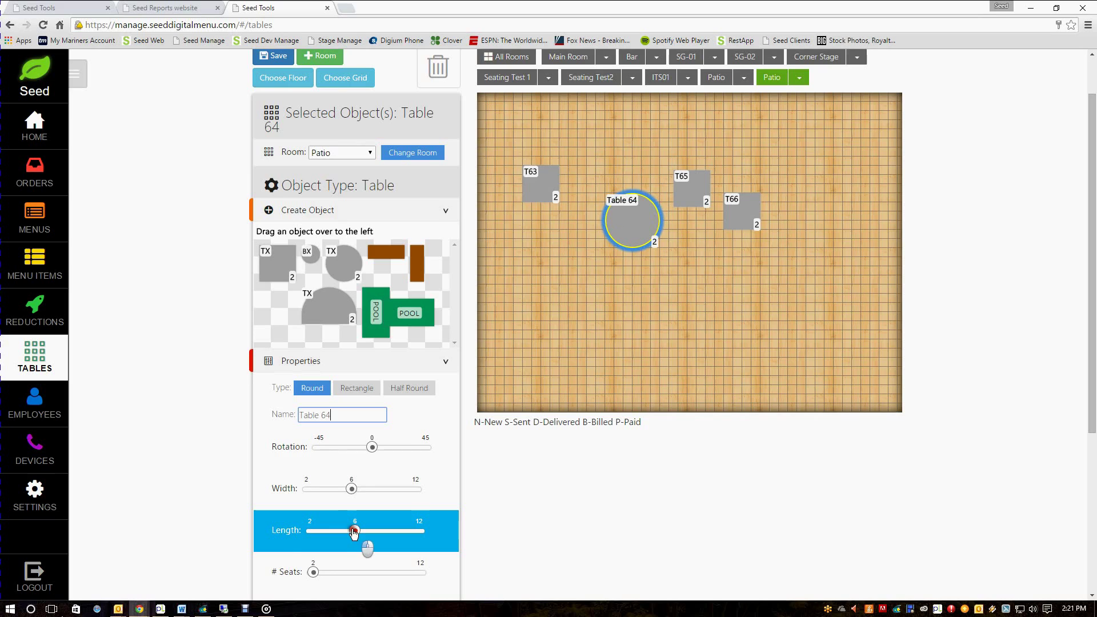
drag(314, 572, 346, 572)
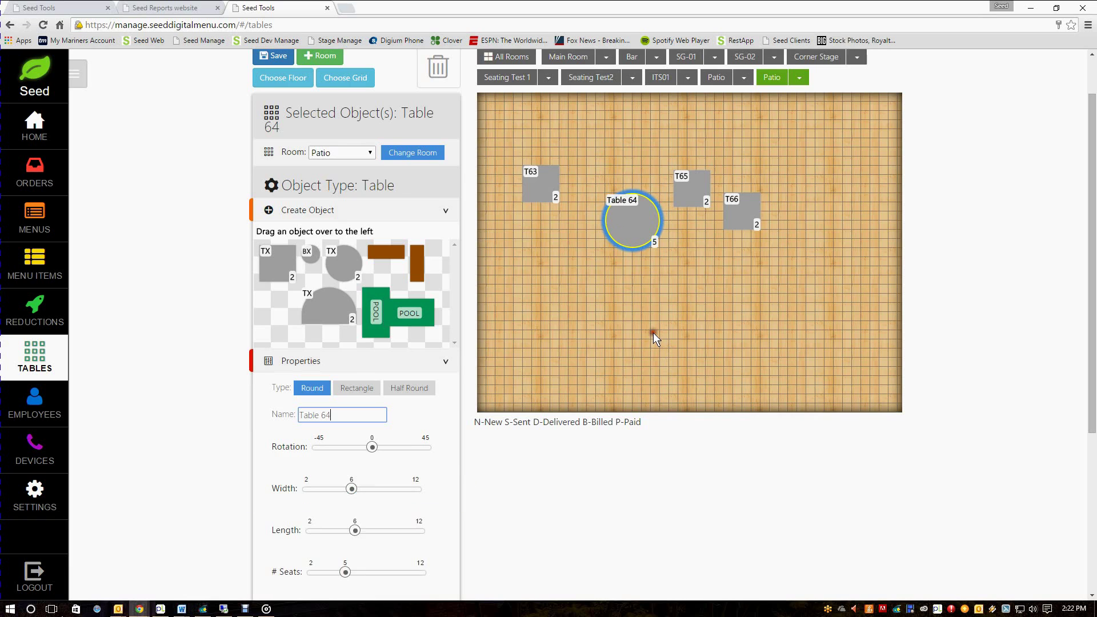
click(653, 332)
click(633, 289)
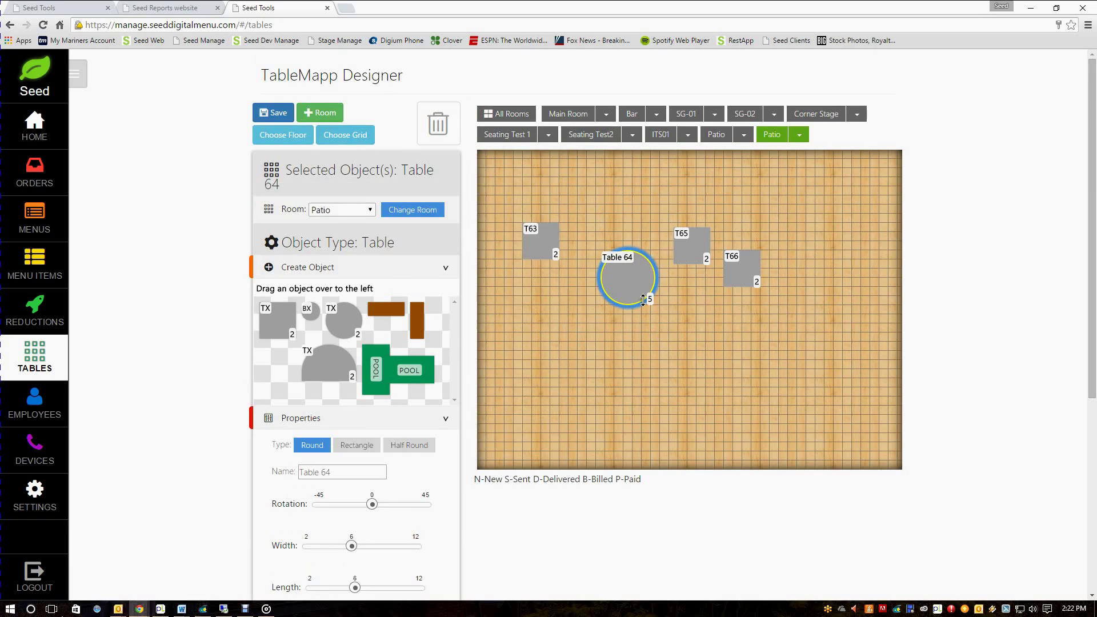
drag(634, 304, 637, 269)
Step: Give table T63 a single dotted divider line
click(547, 244)
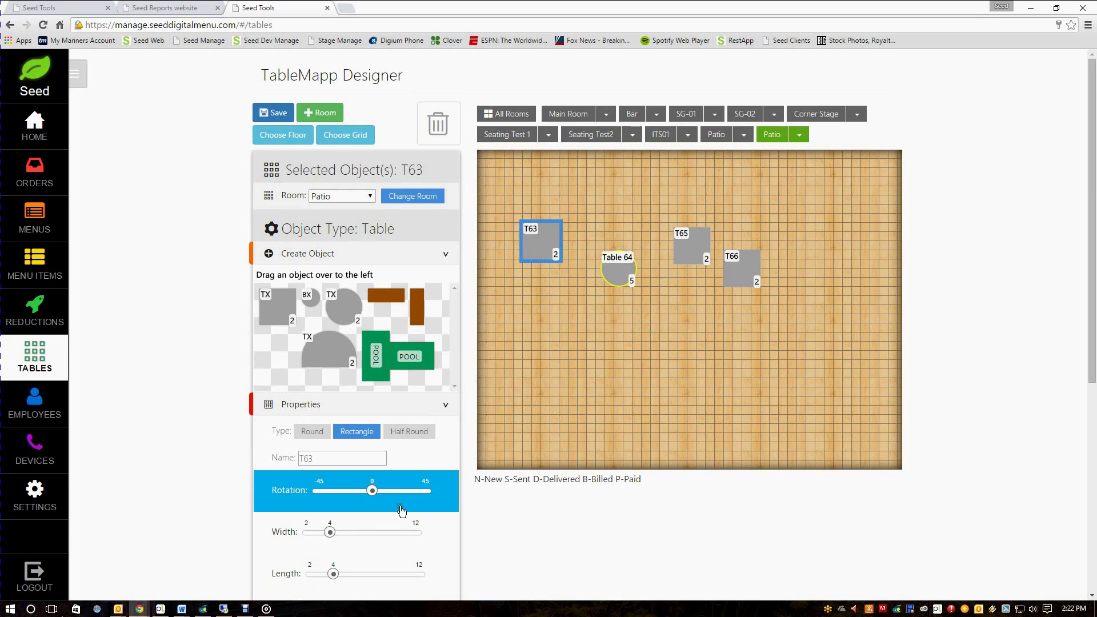
scroll(386, 524, down, 1)
scroll(387, 524, down, 1)
click(303, 560)
click(281, 561)
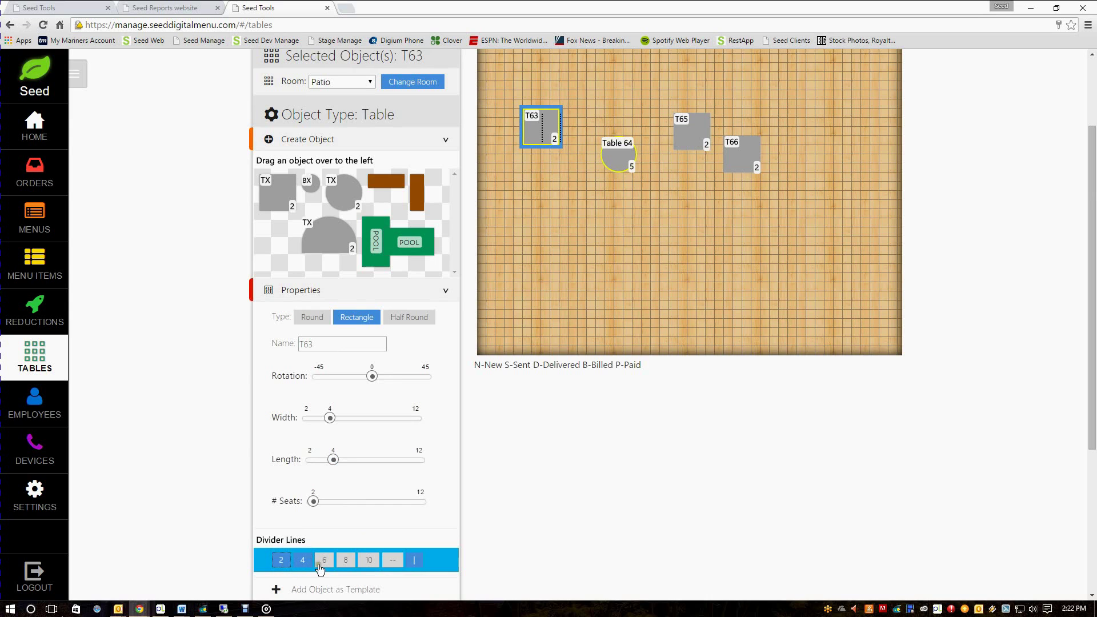
scroll(336, 560, down, 1)
scroll(335, 560, up, 2)
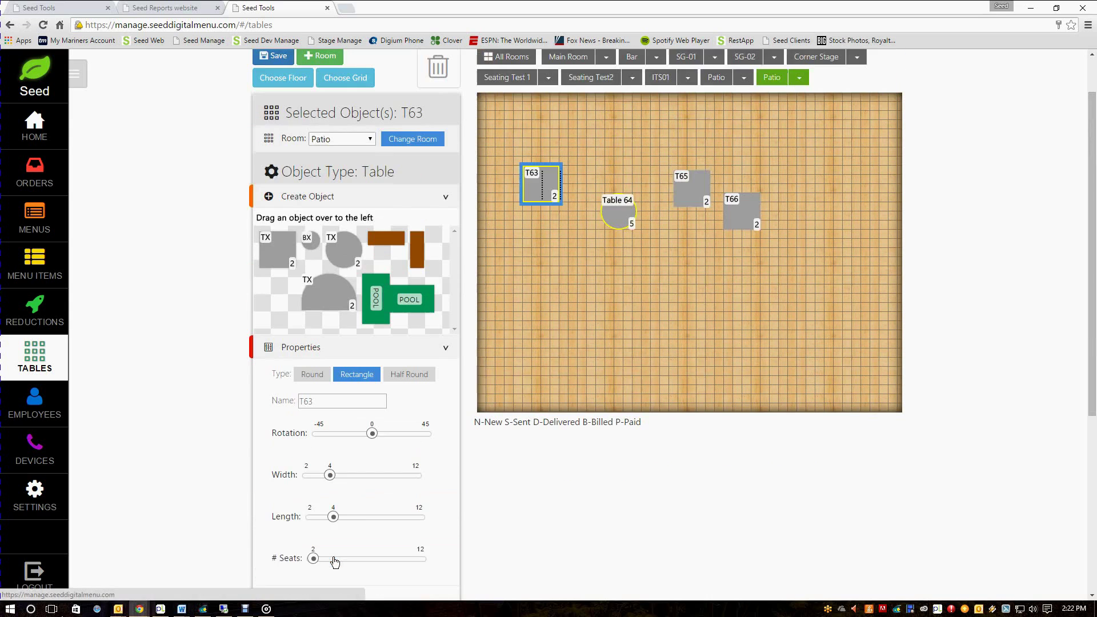
Step: Set T63, Table 64, T65 and T66 to 4 seats each
drag(783, 258, 538, 170)
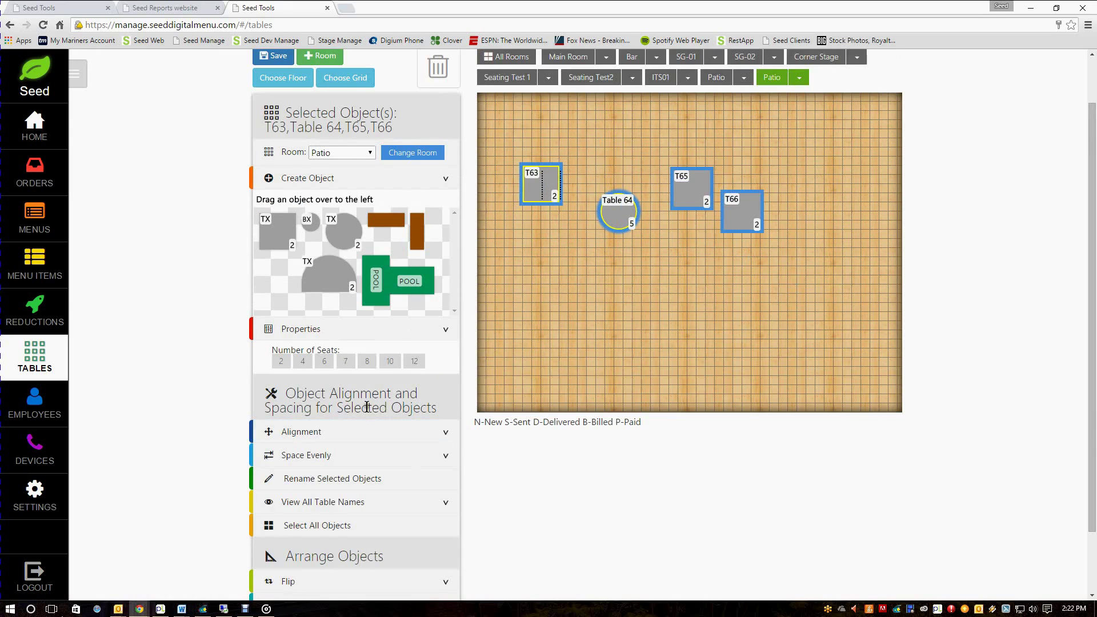
click(323, 362)
click(303, 361)
click(726, 316)
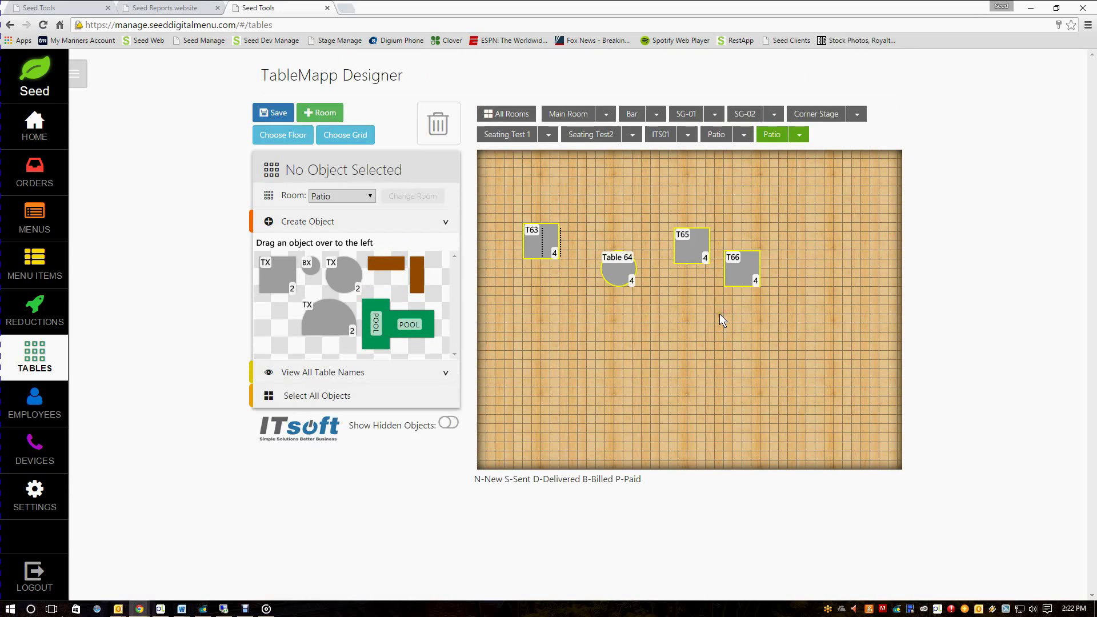
drag(781, 303, 516, 211)
Step: Space the four Patio tables evenly in a horizontal row, spacing about 11
scroll(525, 375, down, 1)
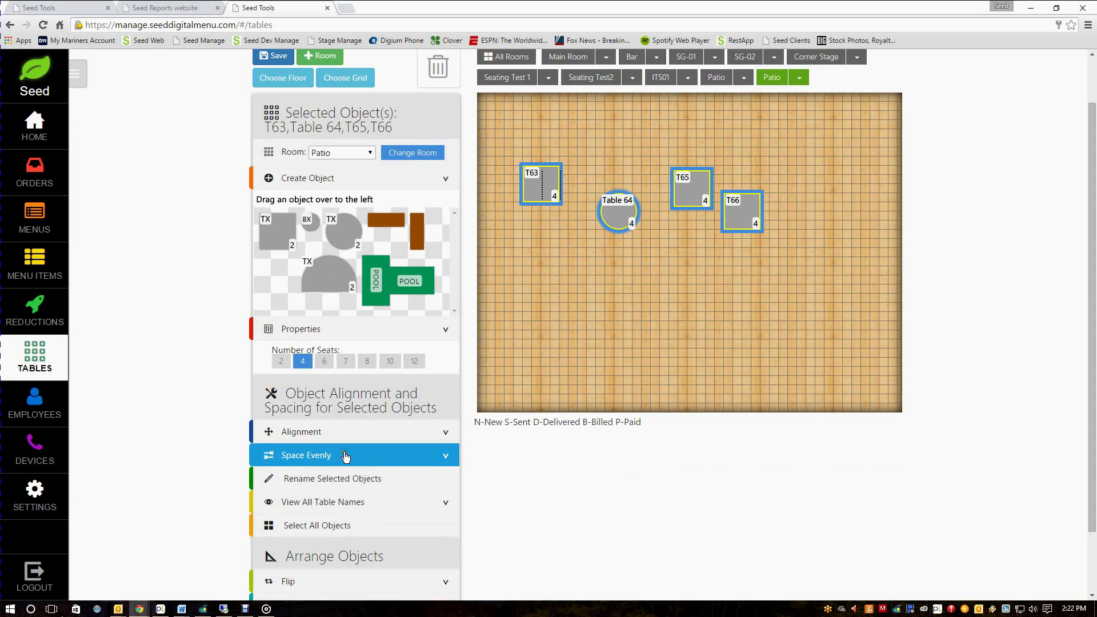
click(360, 455)
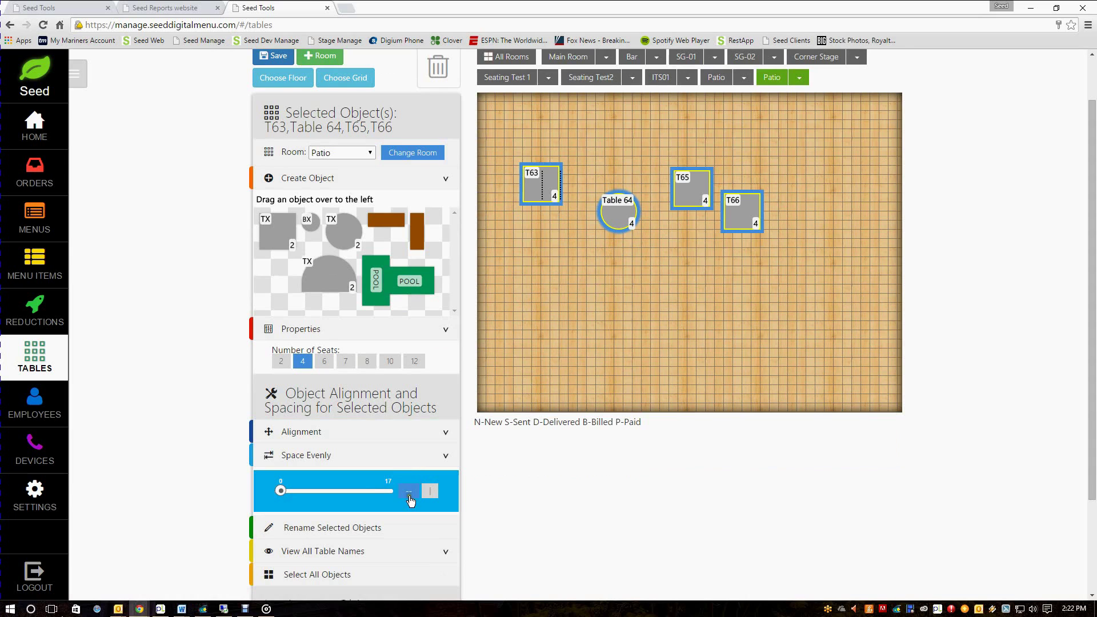
click(409, 493)
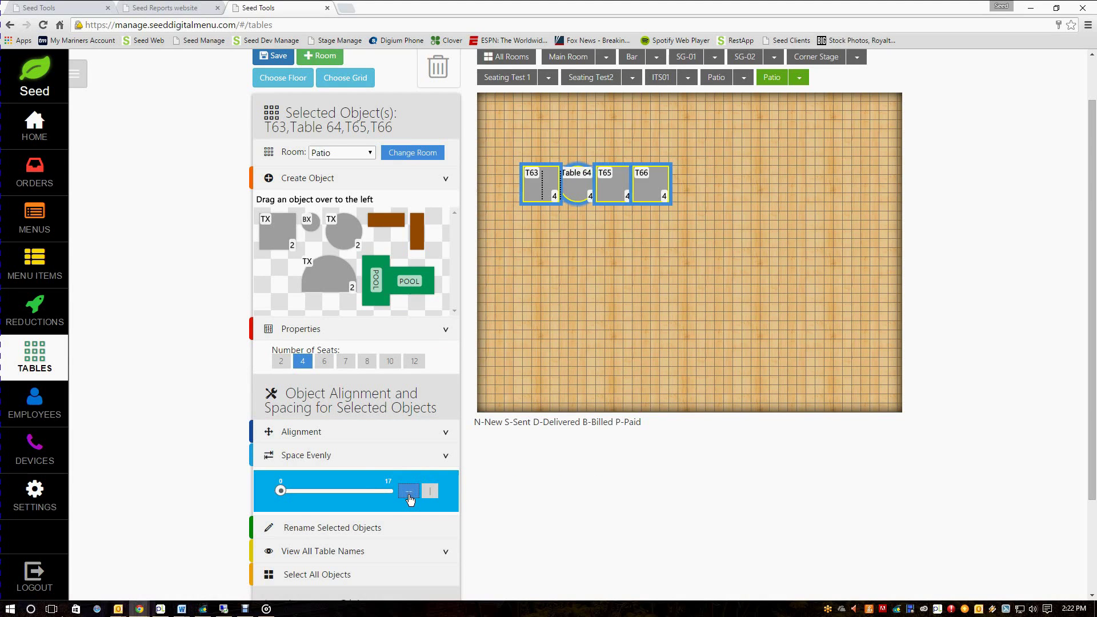
click(430, 492)
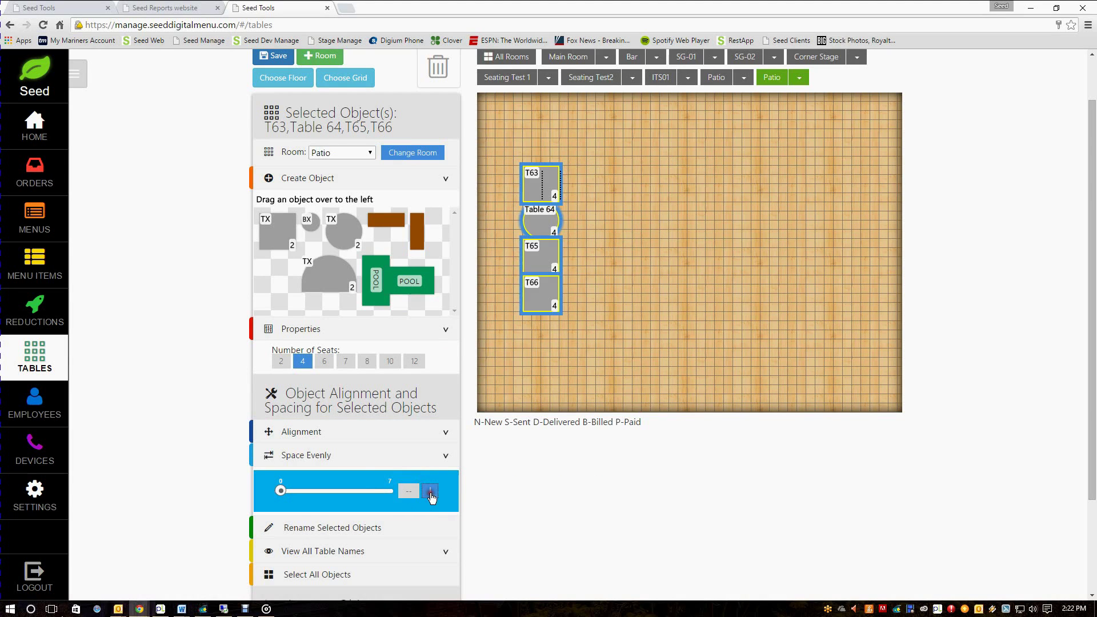
click(416, 493)
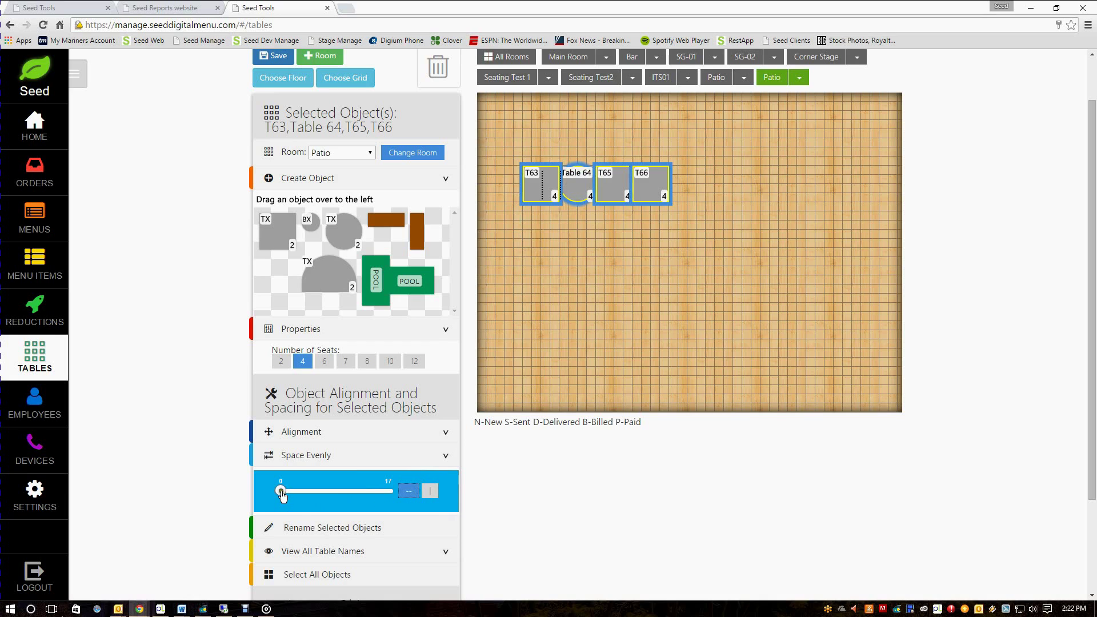
drag(281, 494, 351, 495)
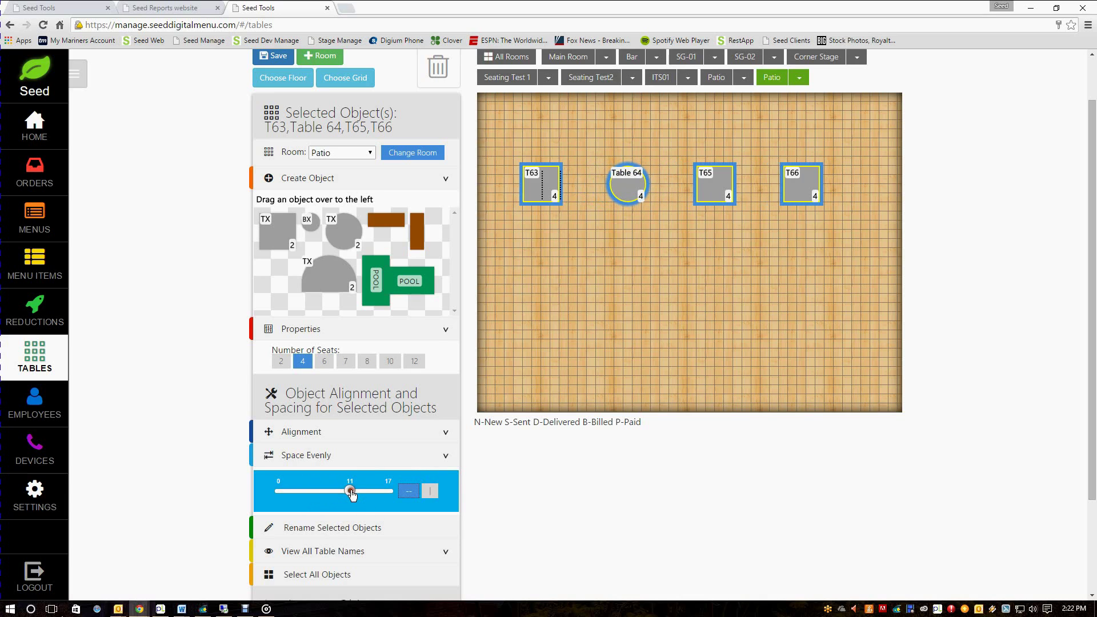
click(615, 371)
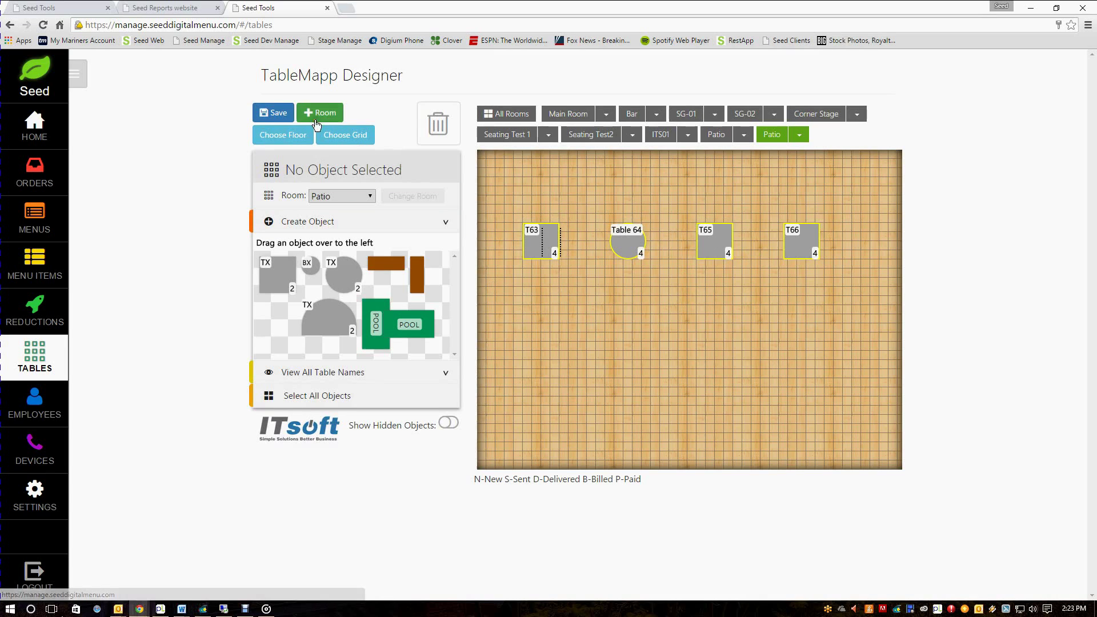
Step: Save the layout and add a long vertical wall down the right side of the floor
click(278, 115)
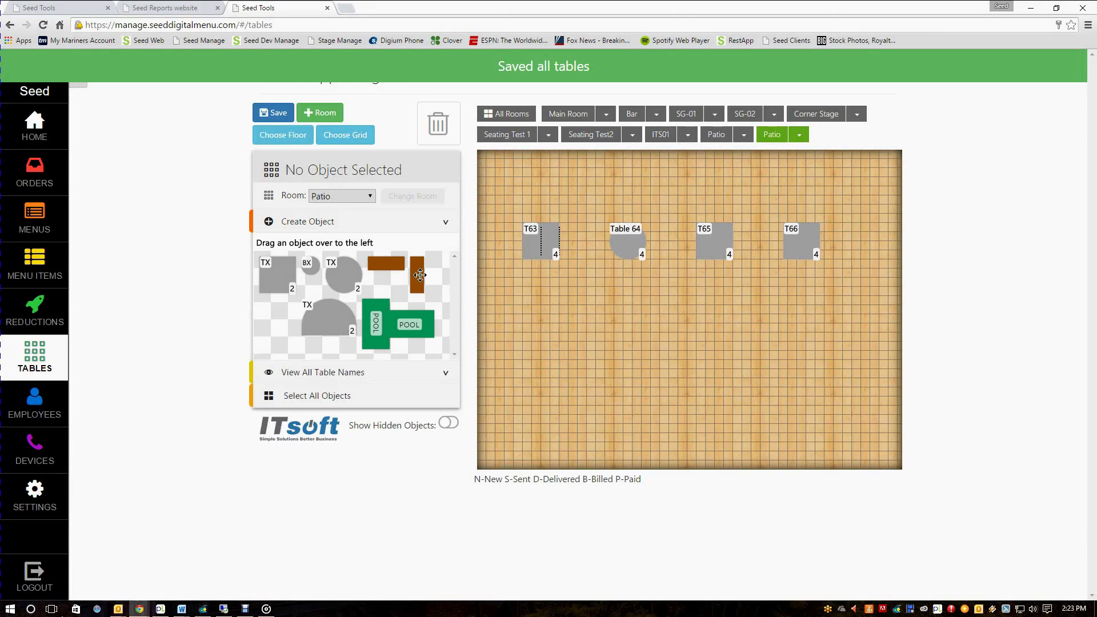
drag(420, 276, 905, 192)
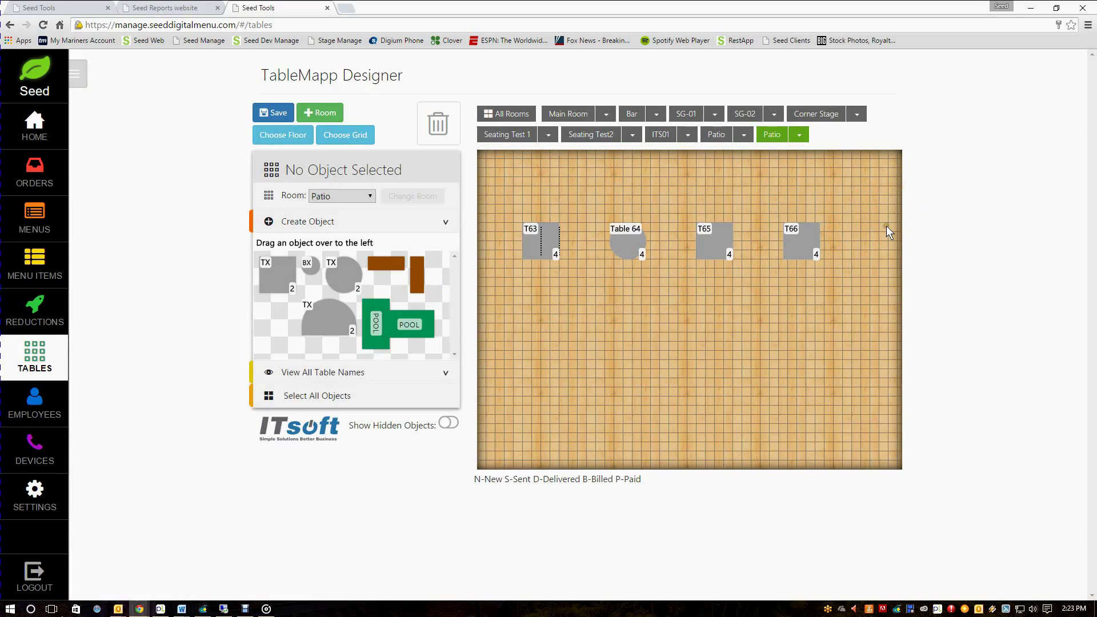
drag(419, 270, 878, 462)
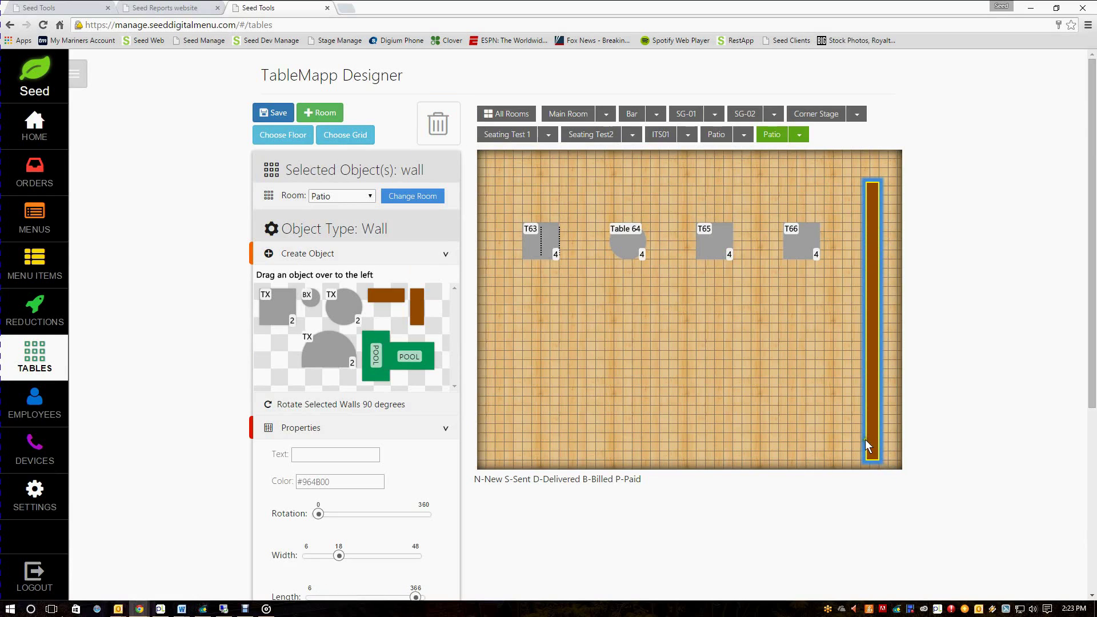
Step: Add a wide horizontal wall across the top, label it 'North Bar', and colour it green
click(743, 377)
drag(392, 257, 826, 189)
click(514, 177)
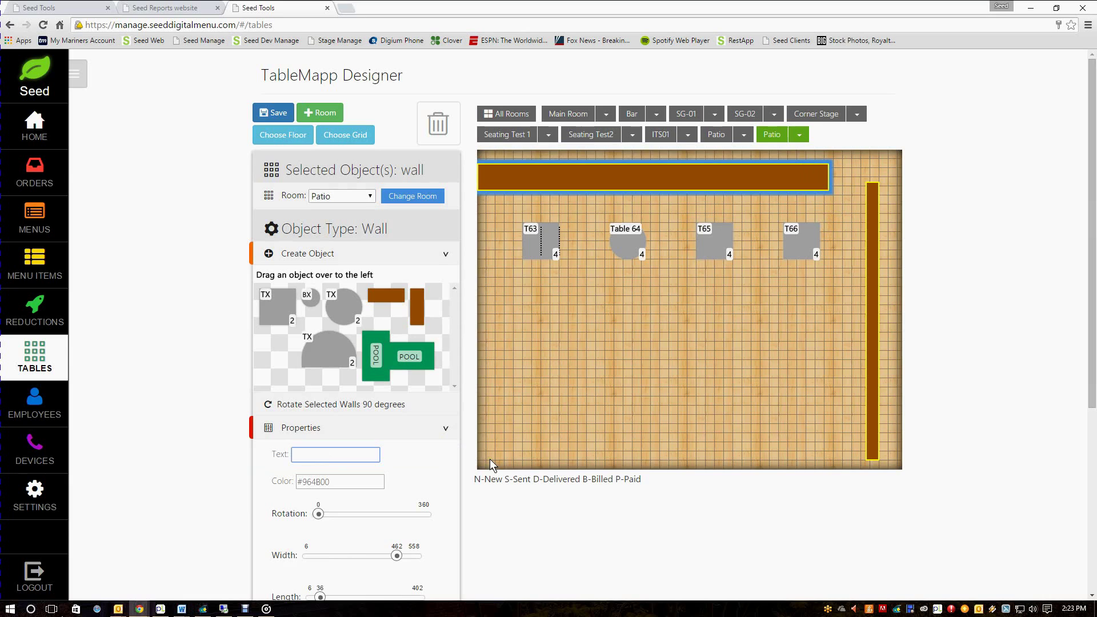
text(North Bar)
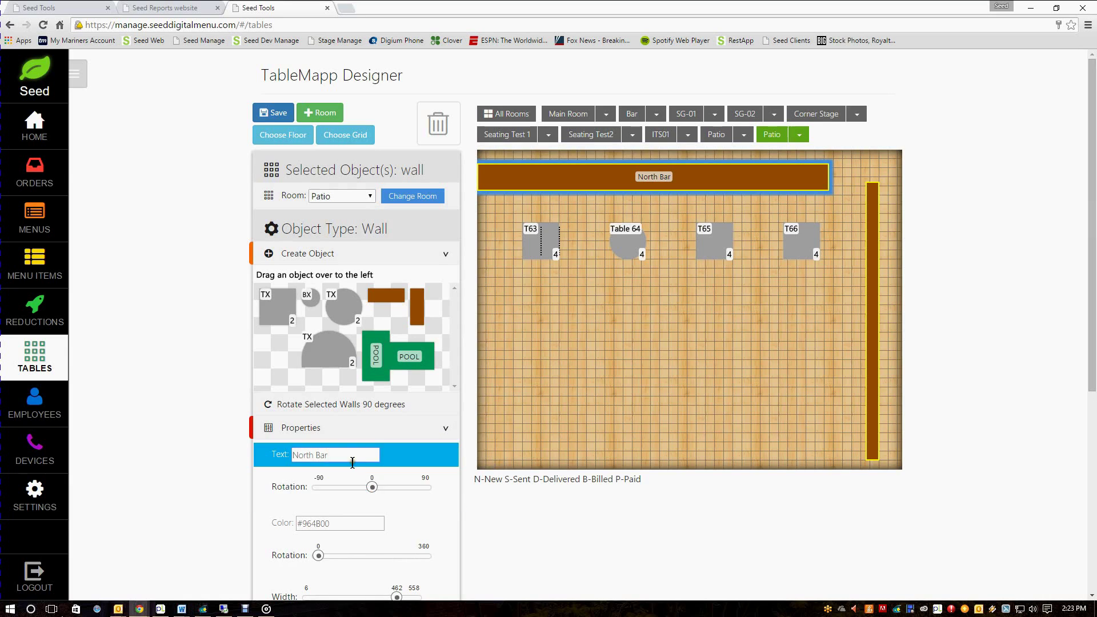
click(330, 525)
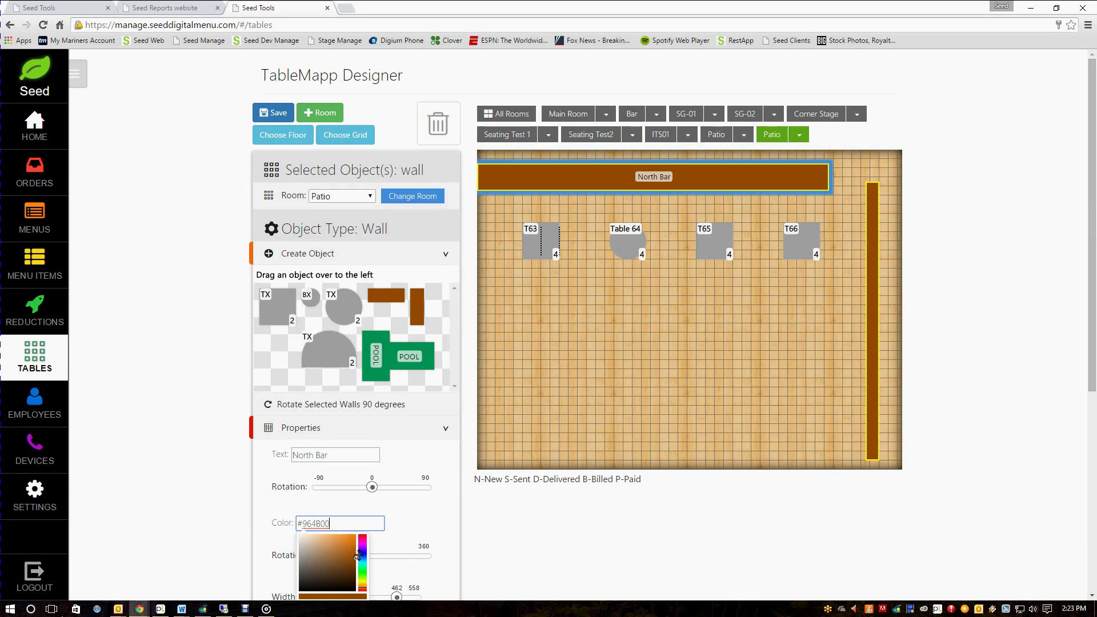
drag(362, 563, 346, 544)
Step: Add three BX bar stools, B67, B68 and B69, in a row beneath the North Bar
click(638, 410)
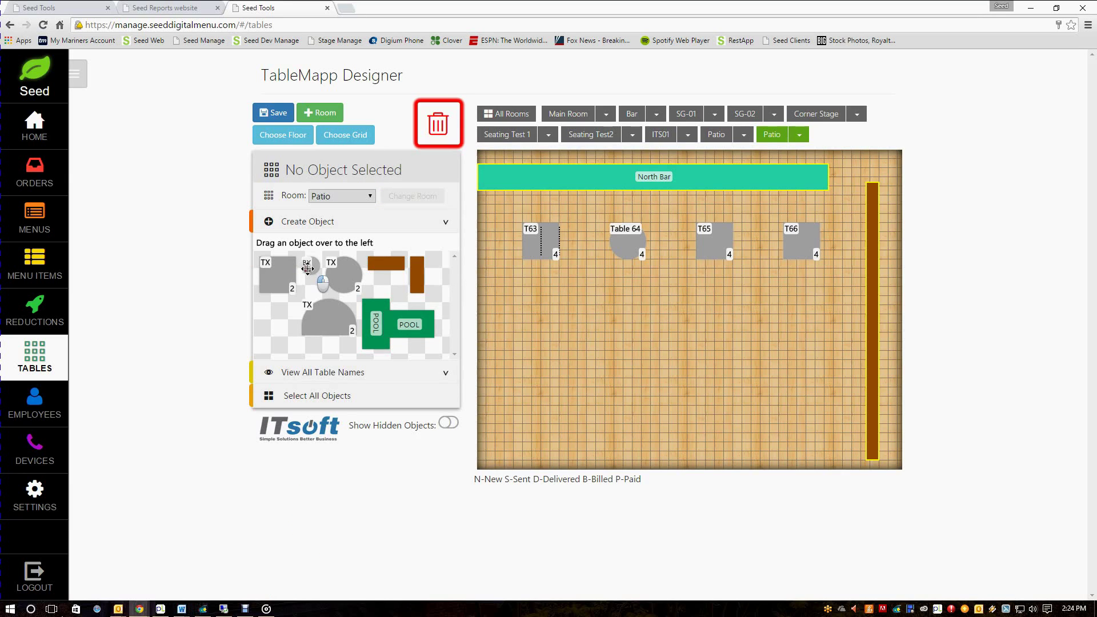
click(360, 266)
drag(360, 265, 537, 204)
click(312, 292)
click(479, 238)
drag(318, 296, 570, 210)
Step: Deselect stool B69 and save the Patio layout until 'Saved all tables' appears
click(581, 300)
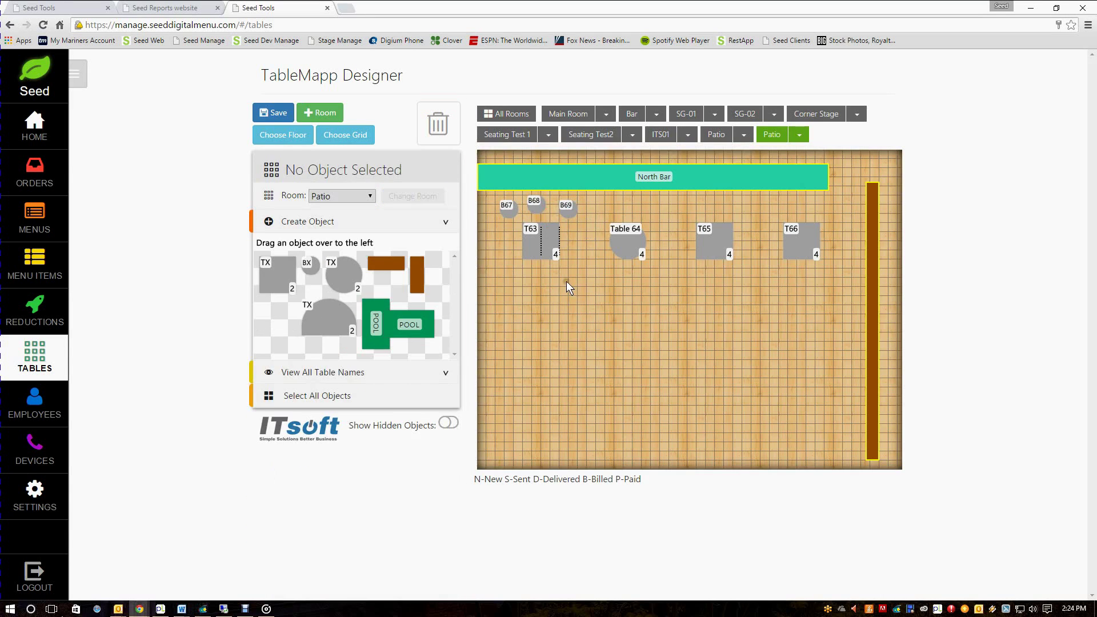
click(273, 115)
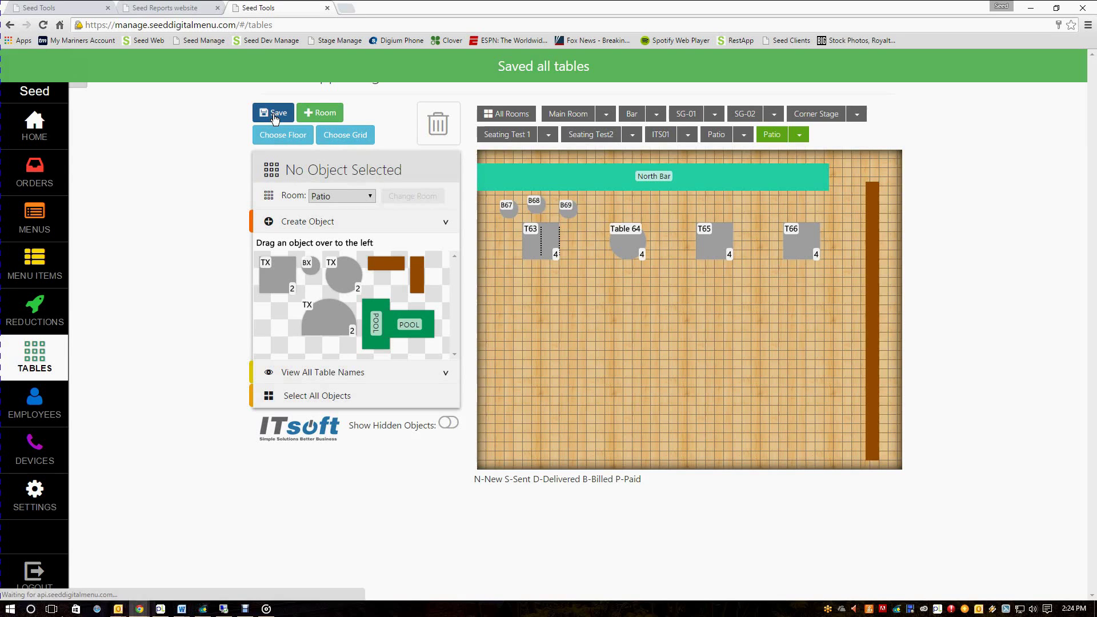